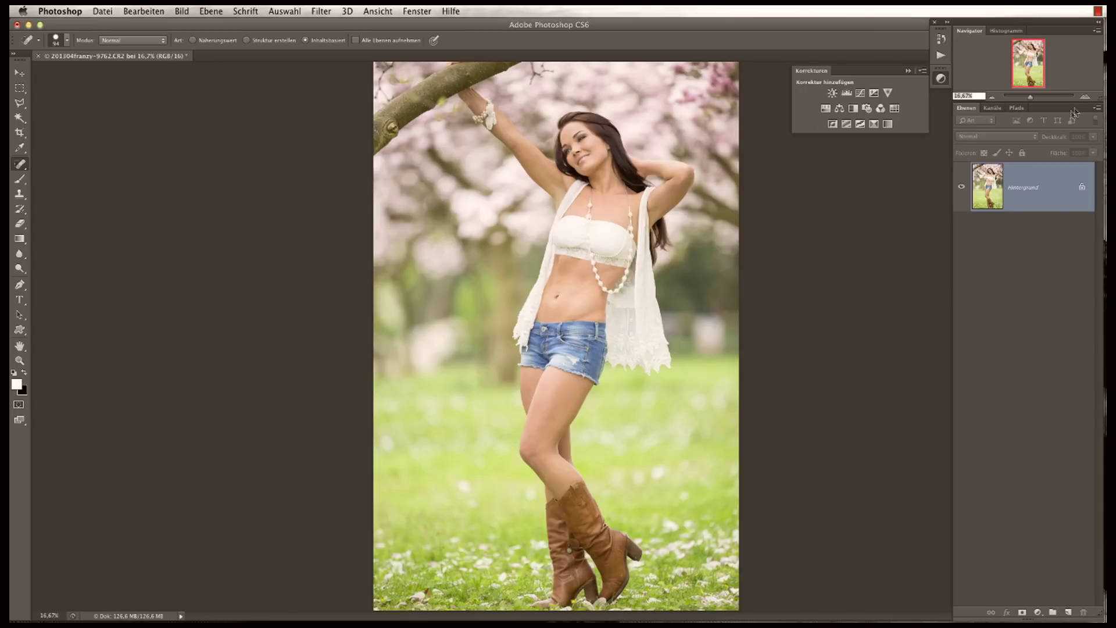
Zoom in to 100% to inspect the model's shorts
click(1085, 97)
click(1085, 97)
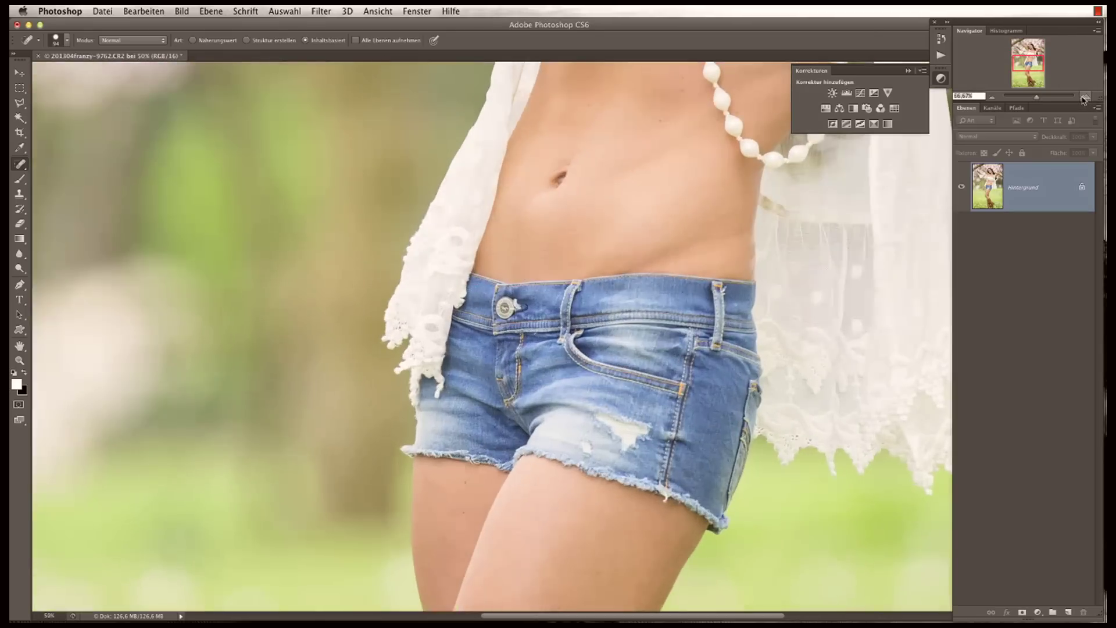
click(1085, 98)
scroll(523, 262, right, 10)
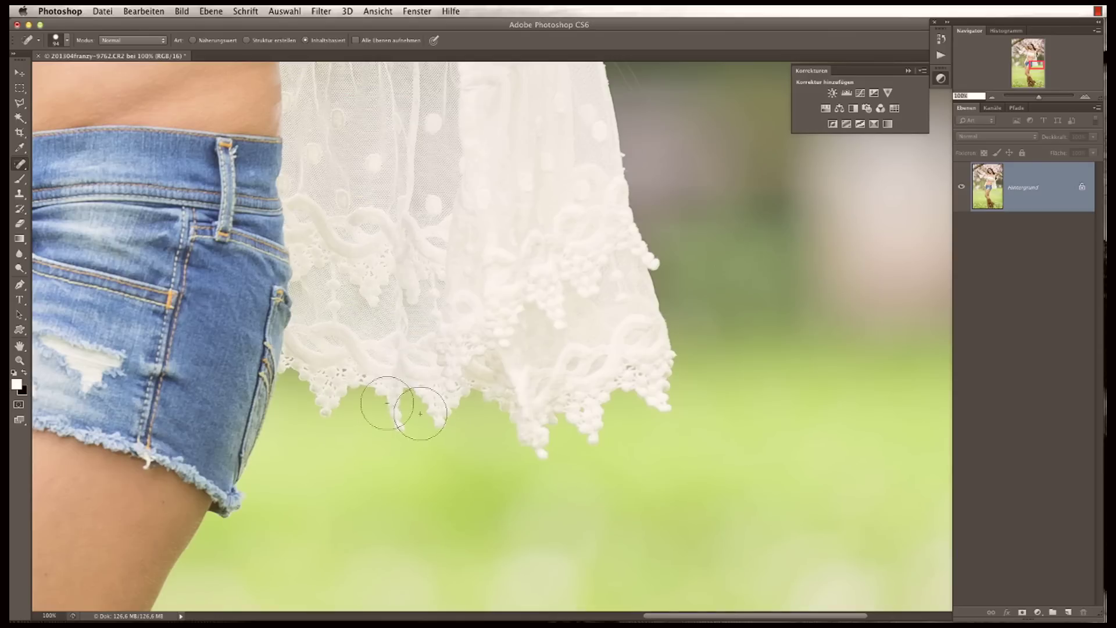
Zoom back out to the whole photo and add a Gradient Map layer, opening its gradient
click(994, 98)
click(993, 98)
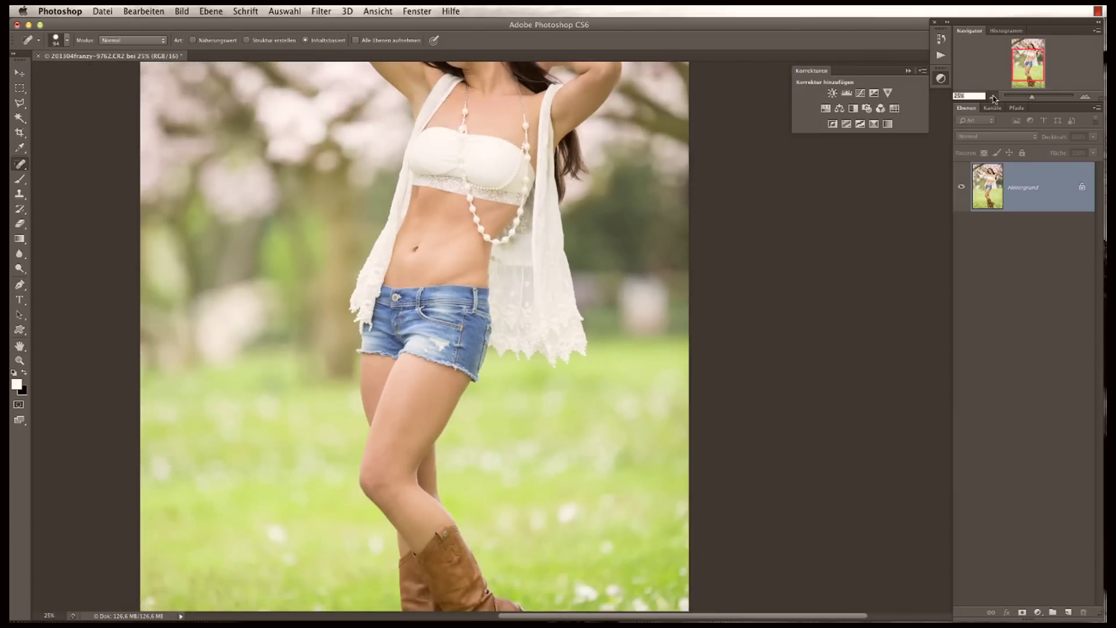
click(993, 98)
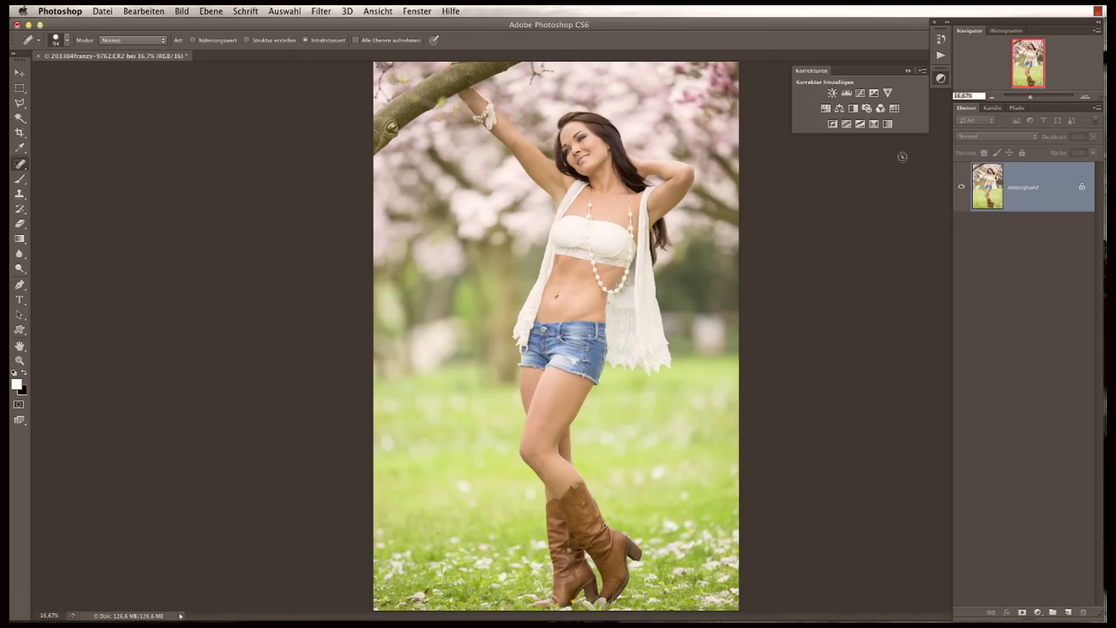
click(888, 124)
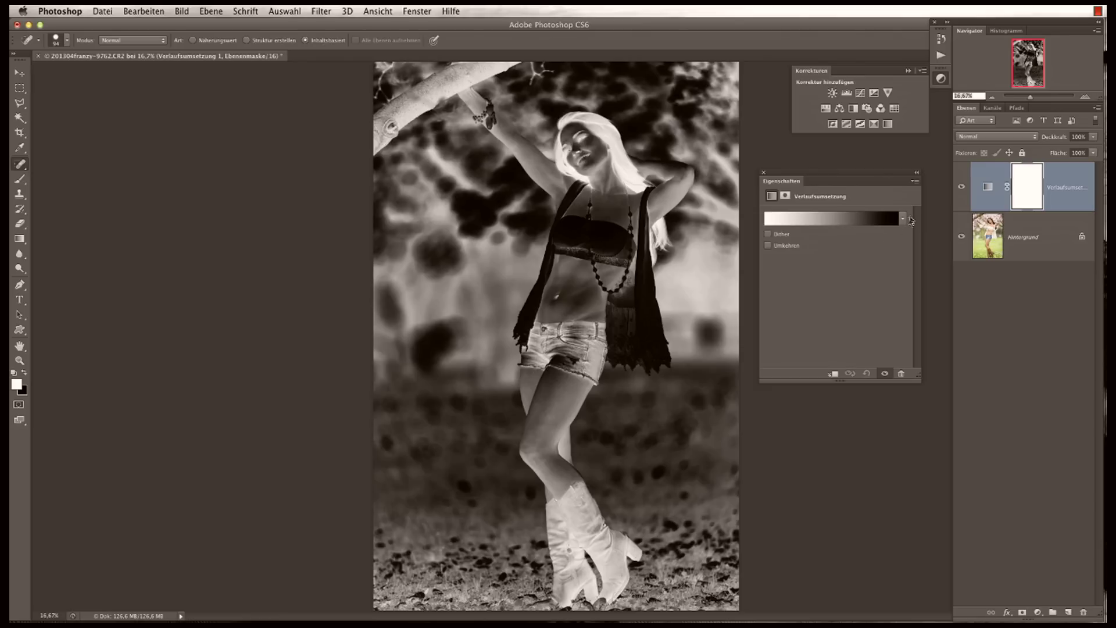
click(807, 224)
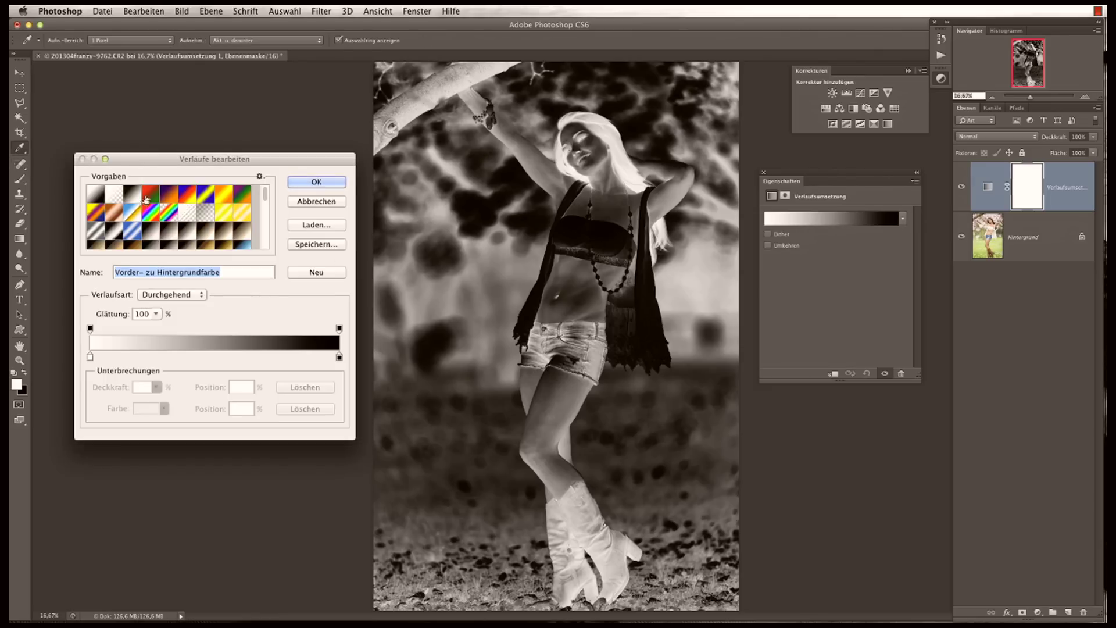
Compare the Sepia 2, Blau 1 and Sepia Lichter 2 presets, then apply Violett, Orange
click(169, 196)
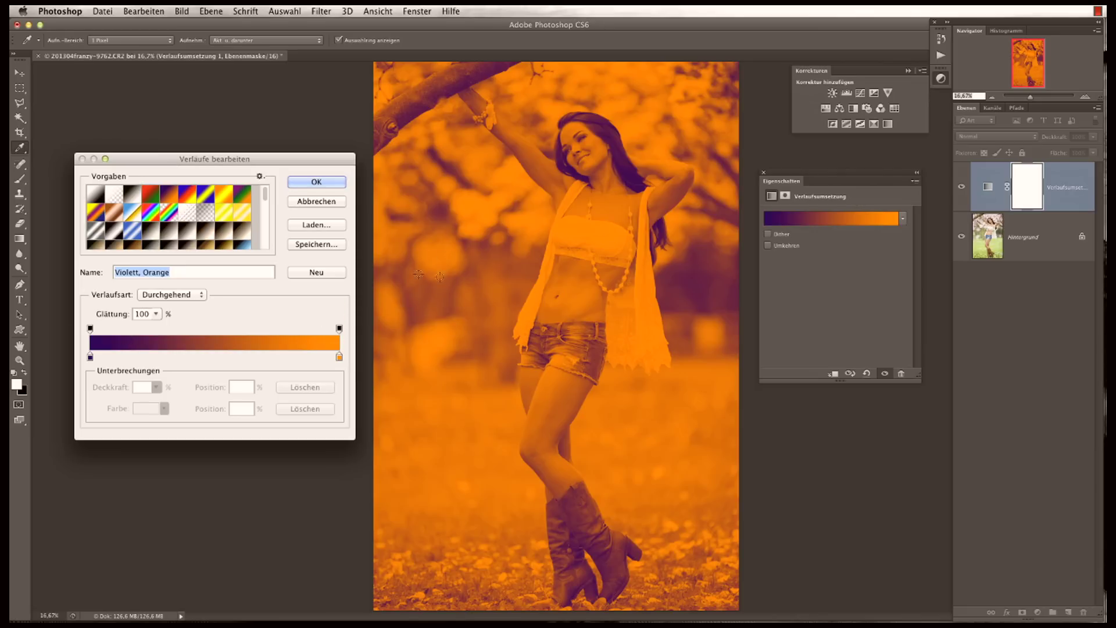
click(203, 236)
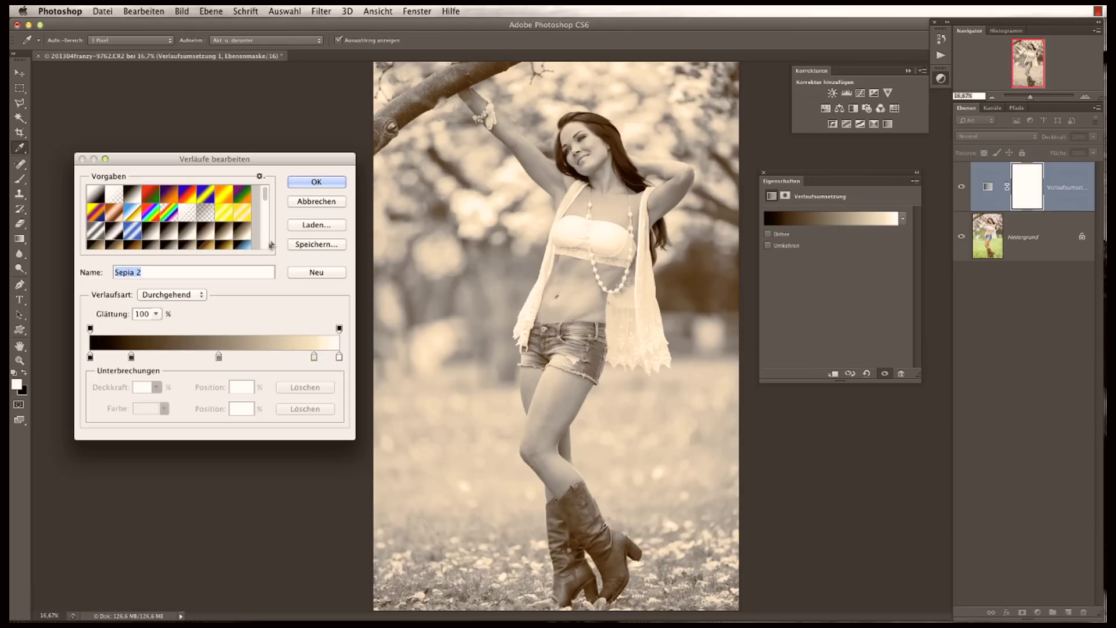
click(243, 245)
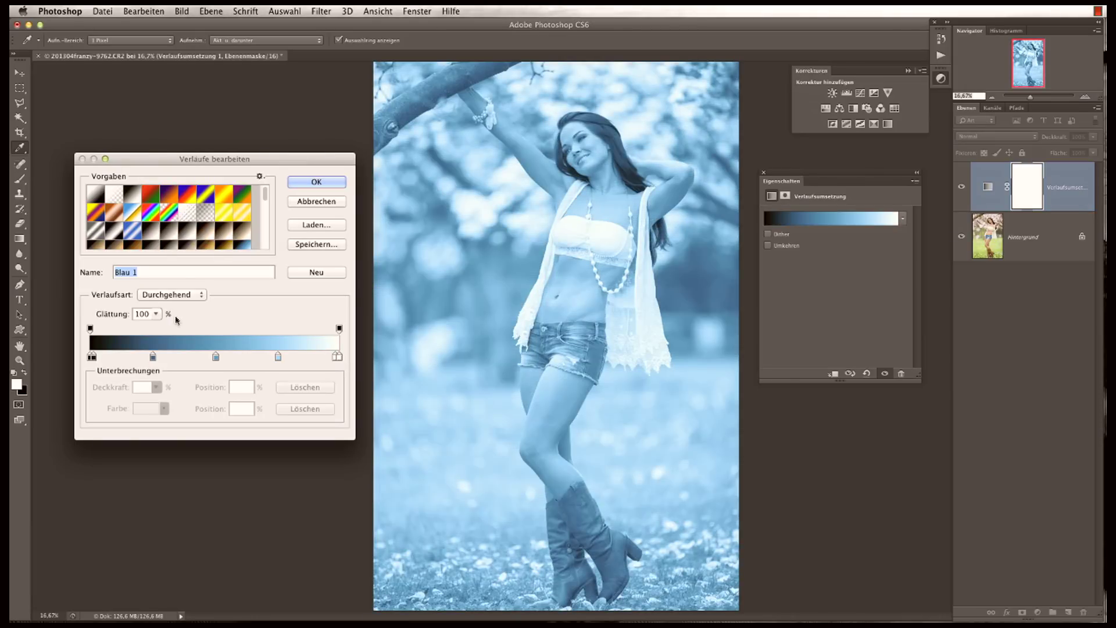
click(172, 247)
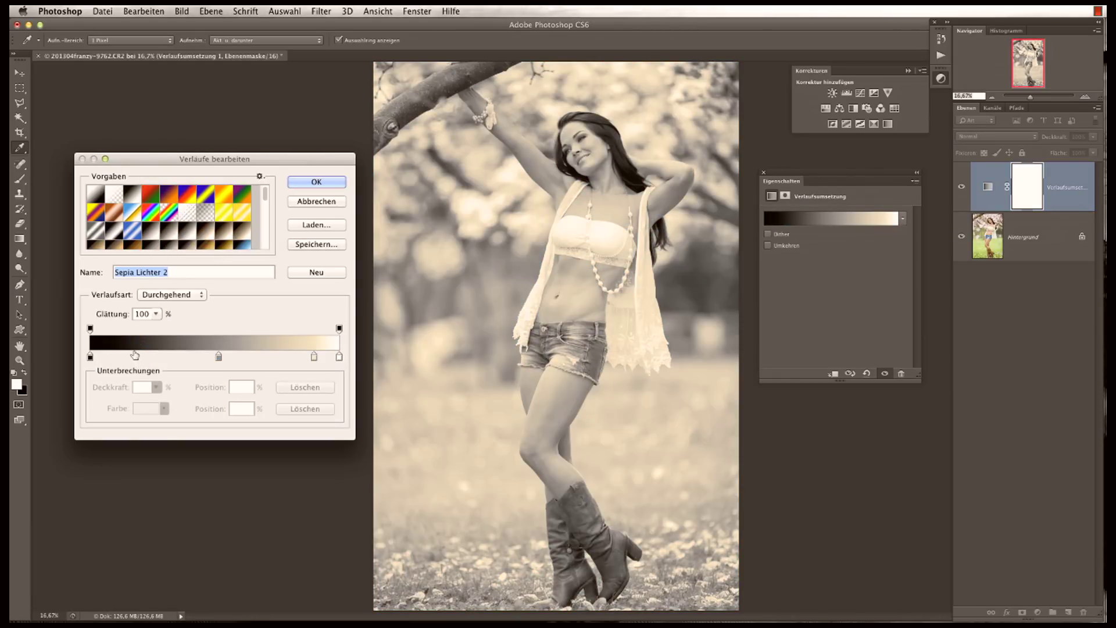
click(168, 195)
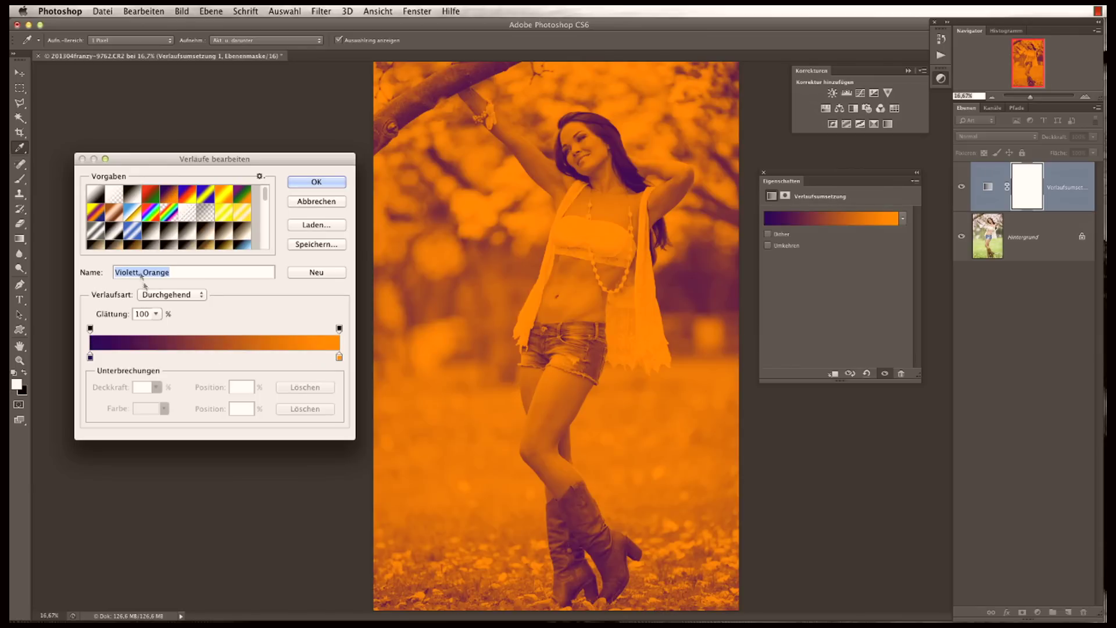
click(314, 183)
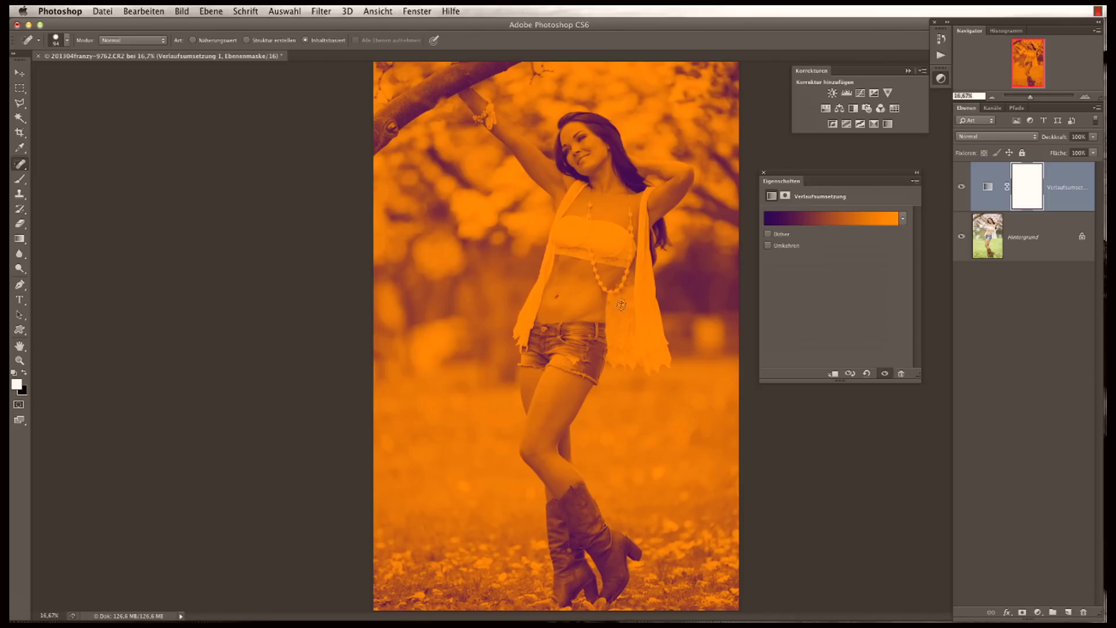
Blend the Gradient Map layer in Weiches Licht (Soft Light) mode and reopen its gradient
click(979, 137)
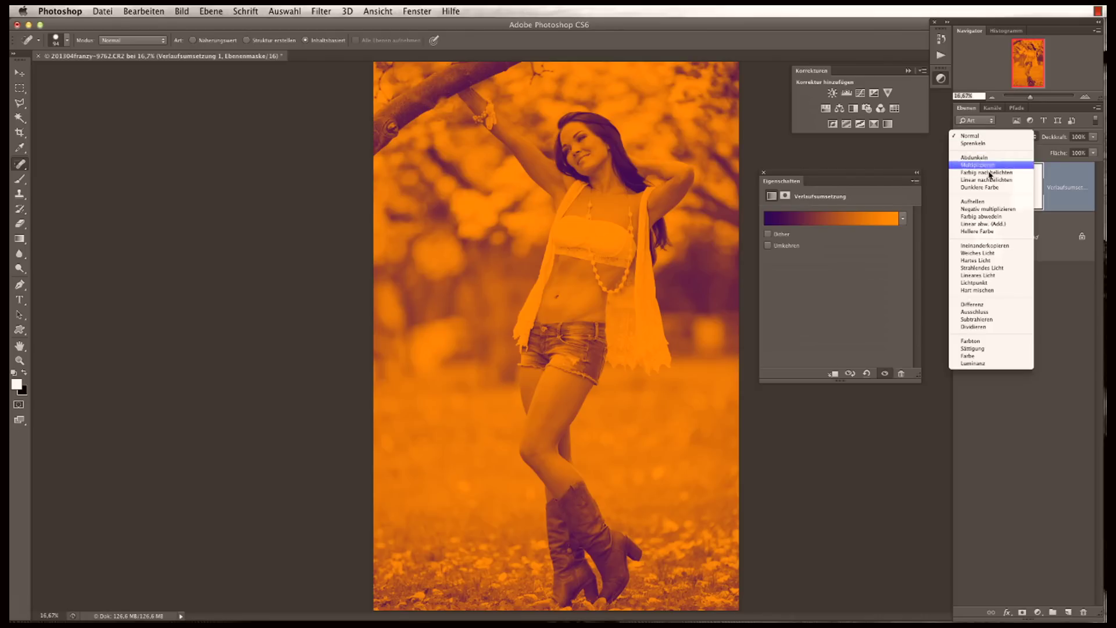
click(982, 253)
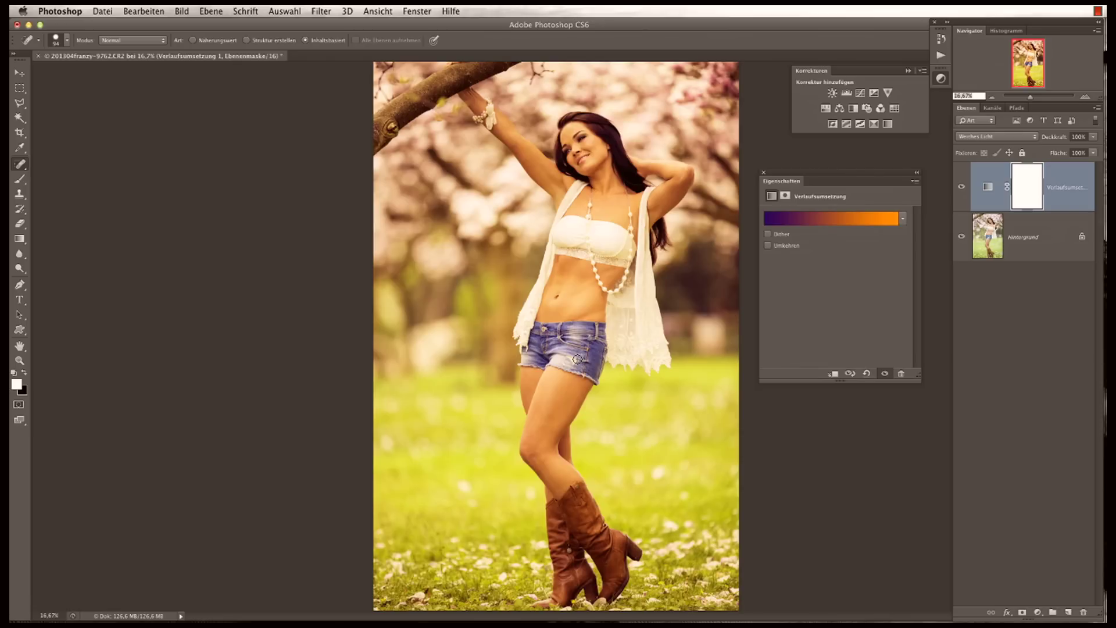
click(803, 219)
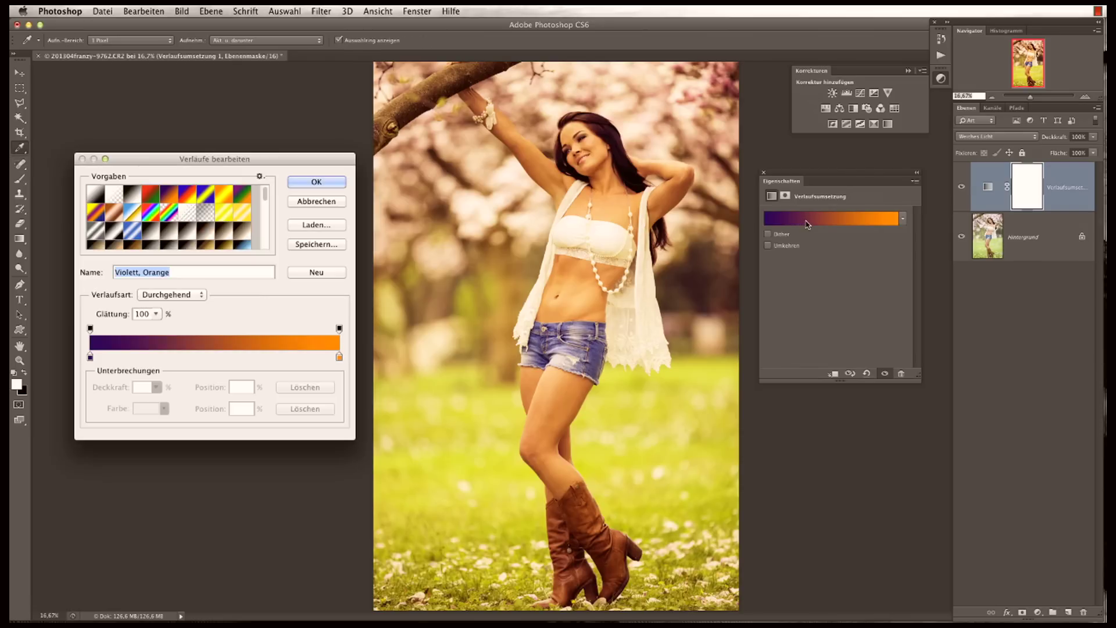
Recolour the gradient's left stop to a bright, light violet
click(90, 355)
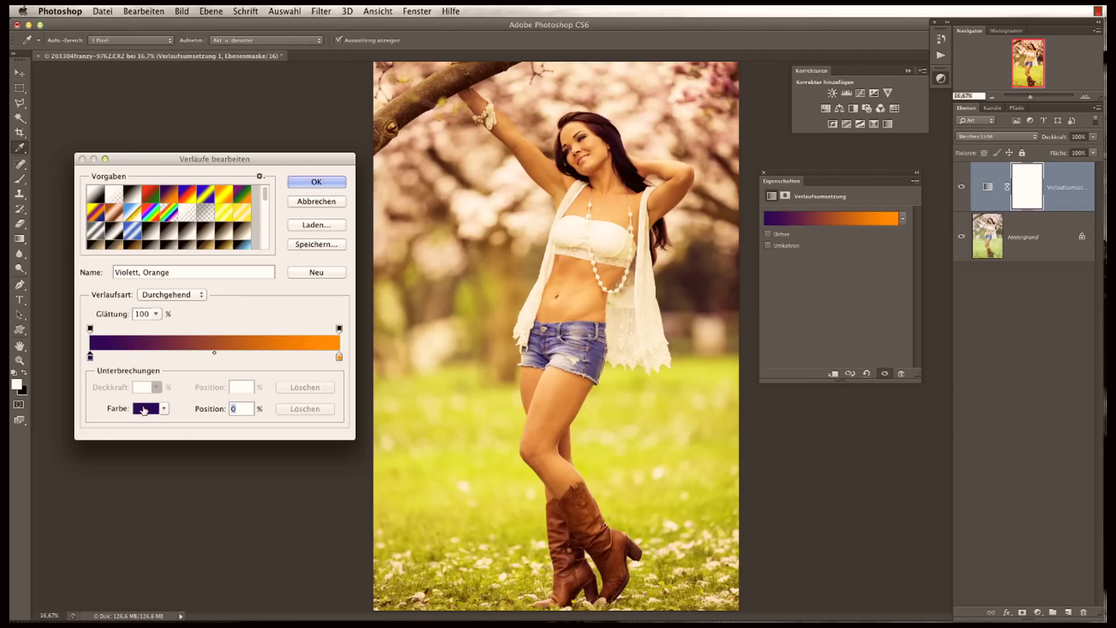
click(144, 409)
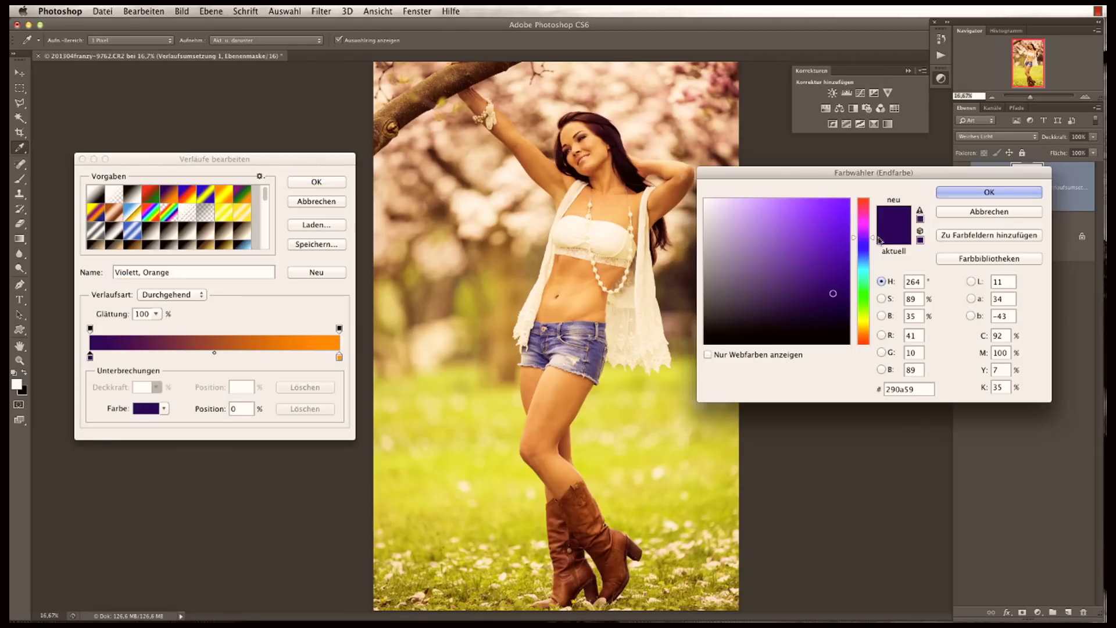
drag(872, 237, 872, 230)
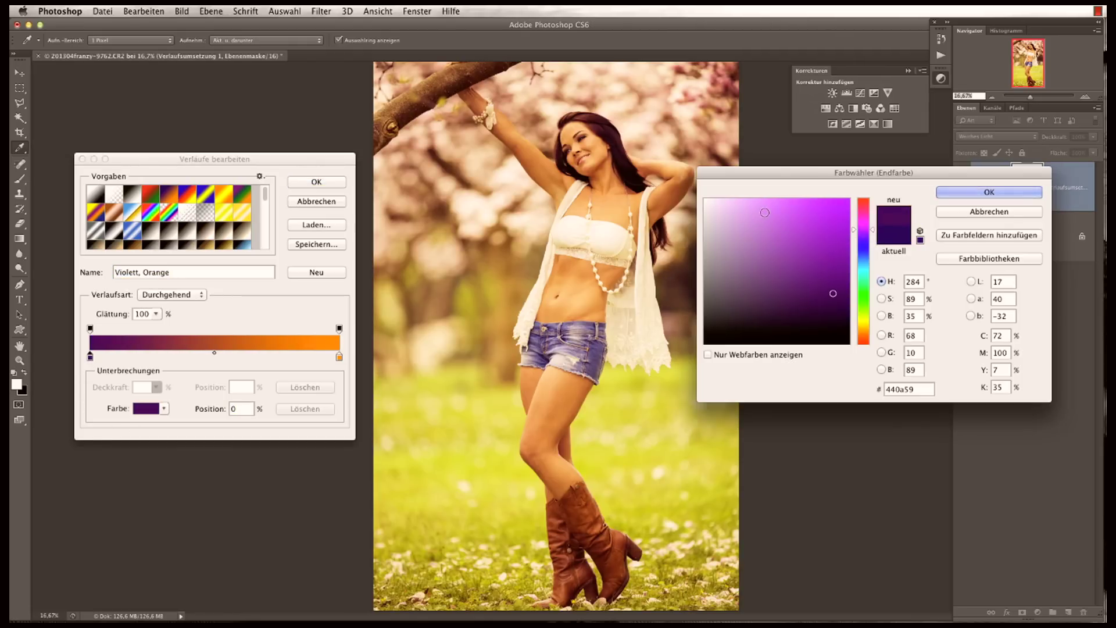
click(768, 212)
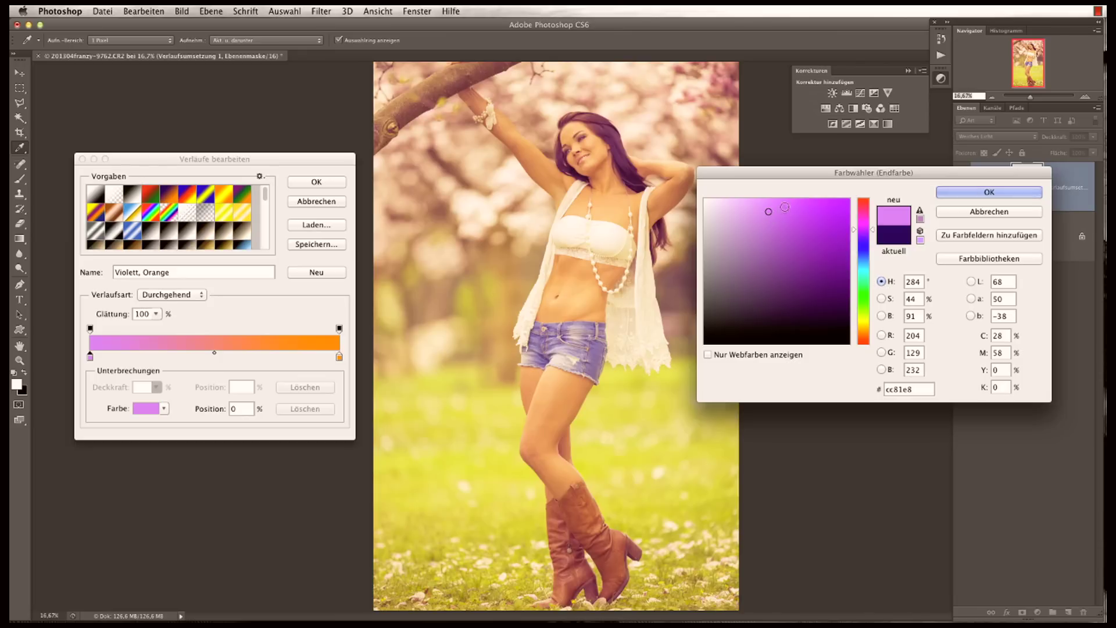
drag(768, 211, 771, 200)
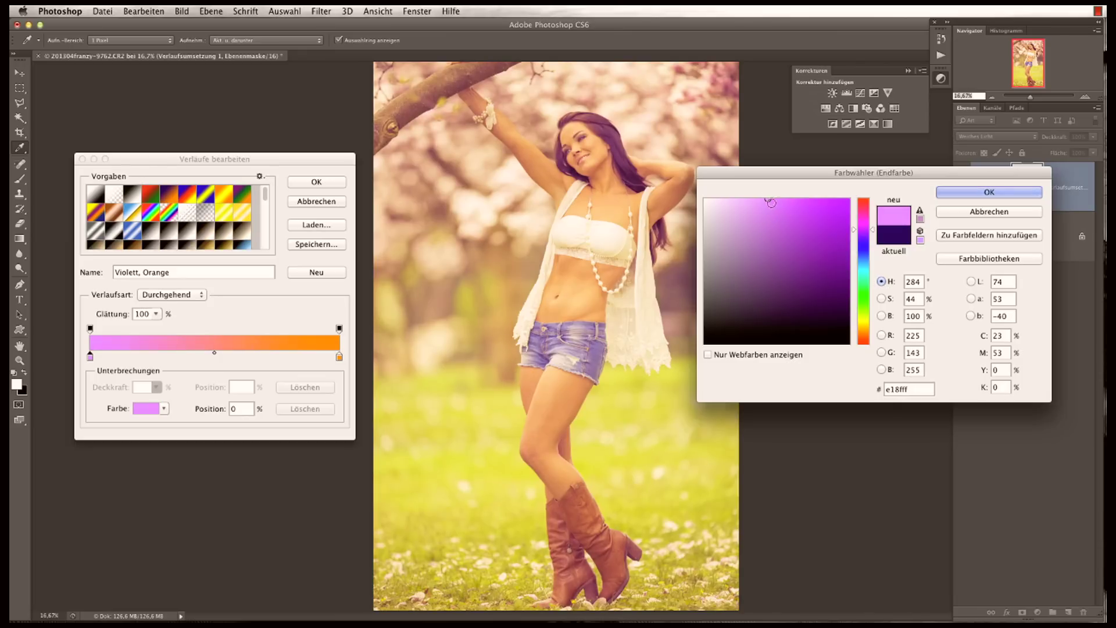
click(780, 201)
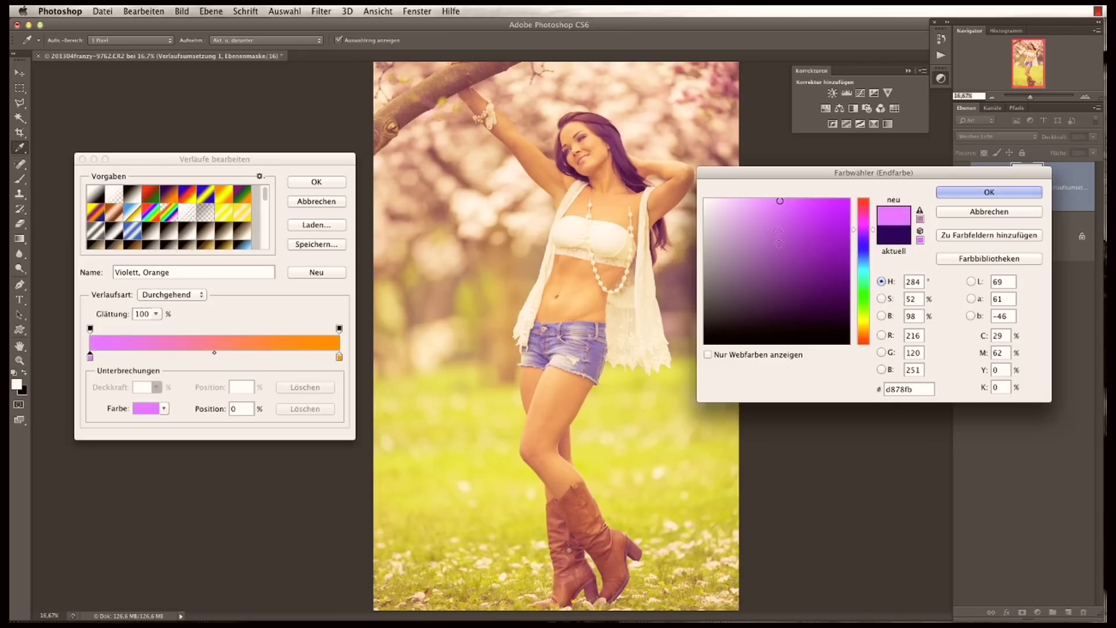
click(1006, 191)
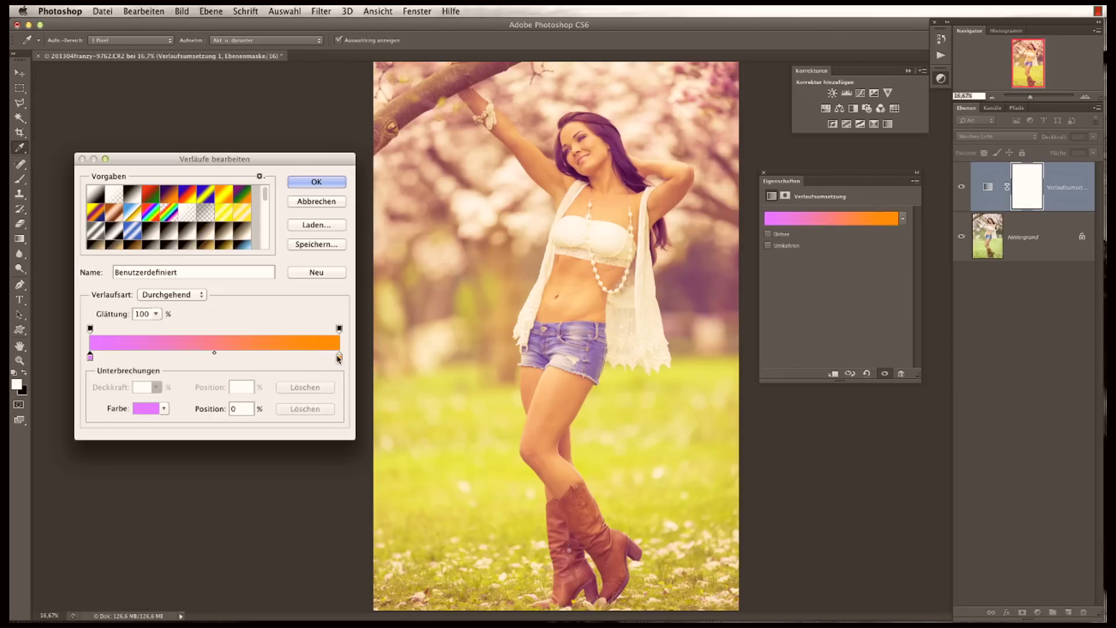
Recolour the gradient's right stop from orange to pale peach
click(338, 357)
click(145, 409)
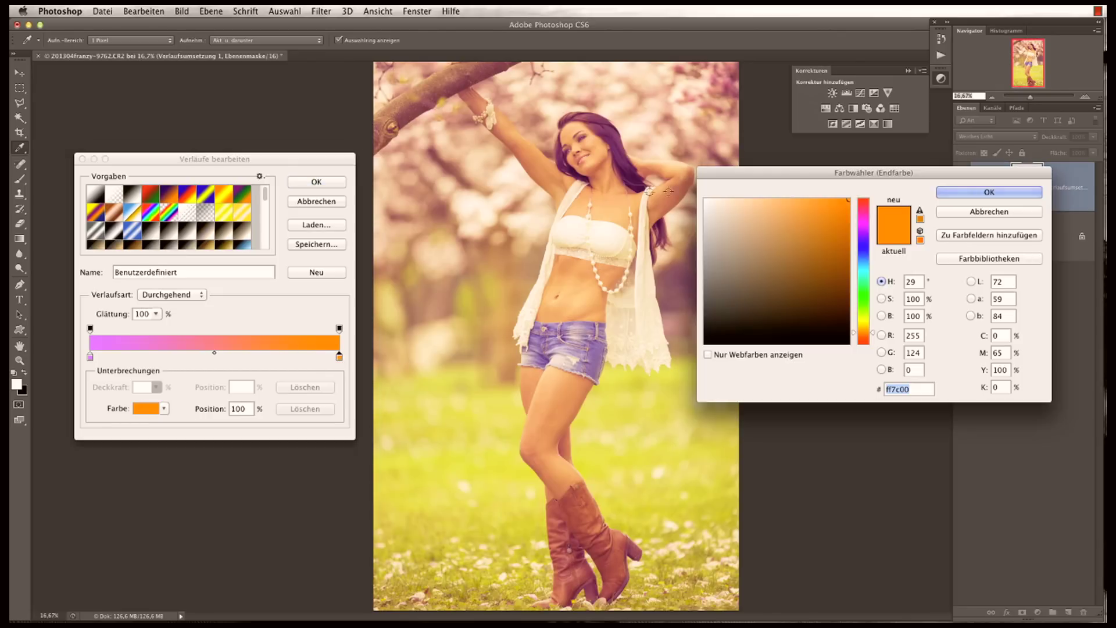
drag(756, 208, 725, 199)
click(999, 192)
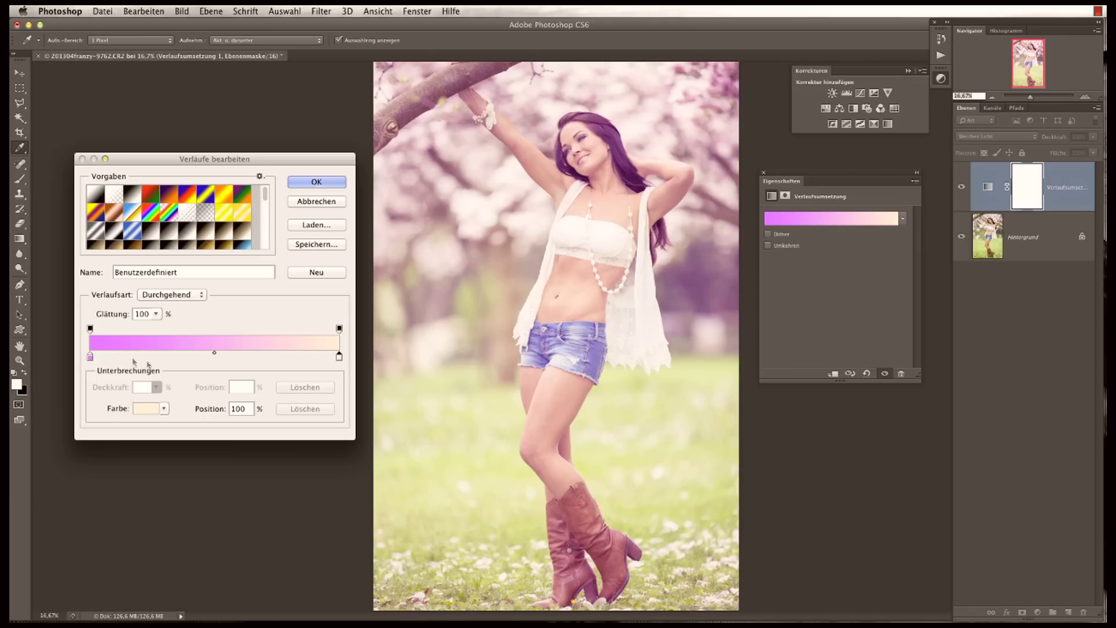
Deepen the gradient's left stop to violet-pink bb53e1
click(90, 357)
click(137, 412)
click(797, 216)
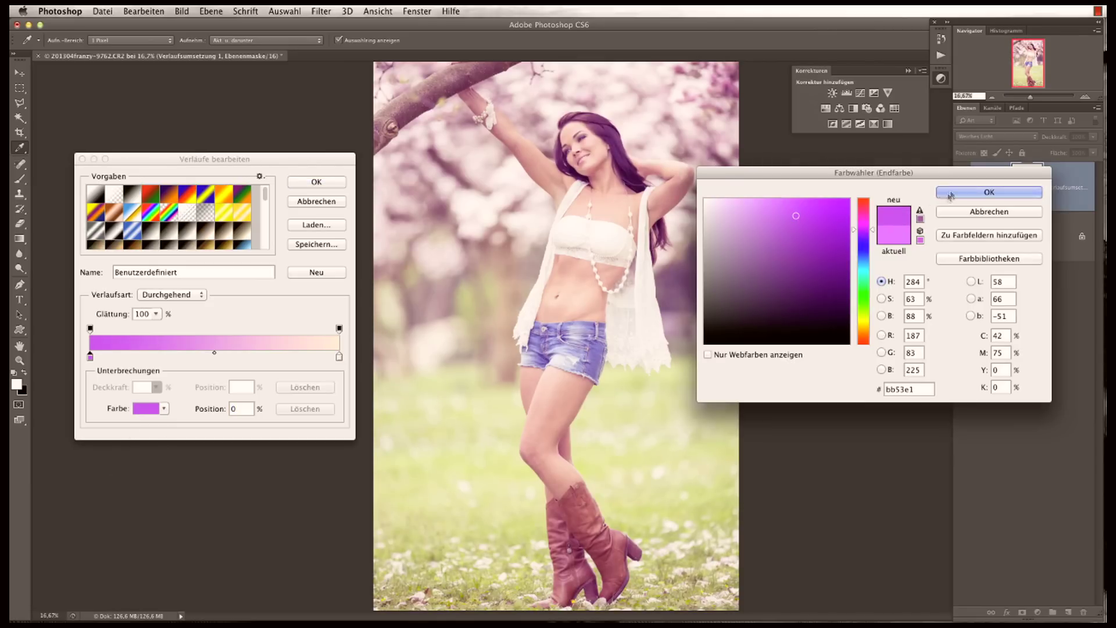
click(951, 194)
Warm the gradient's right stop to peach eab571
click(339, 357)
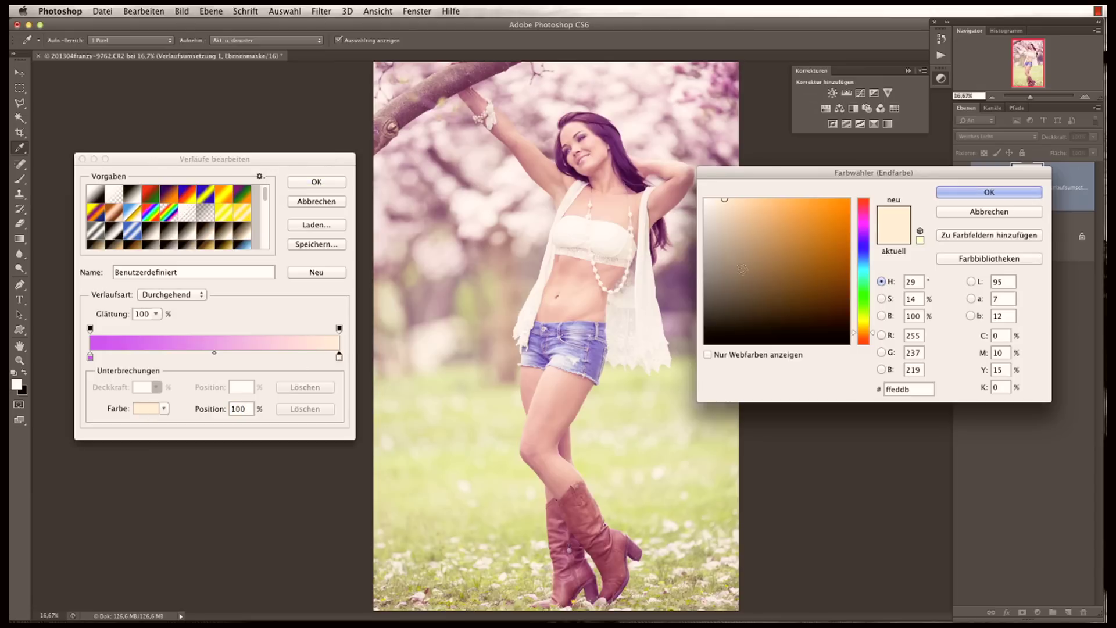
click(872, 332)
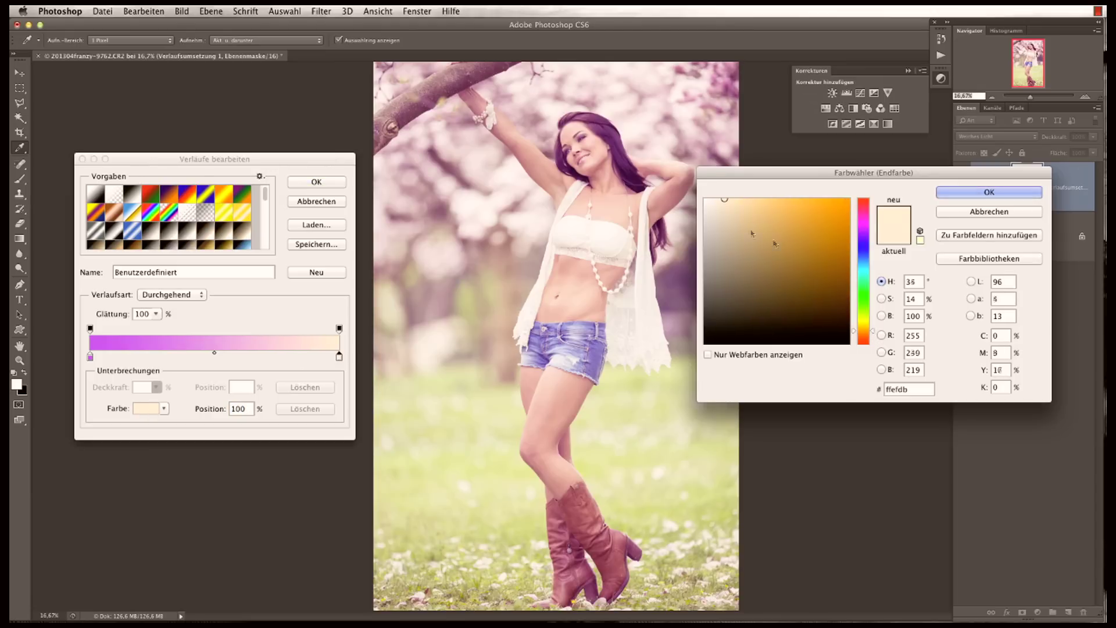
click(780, 211)
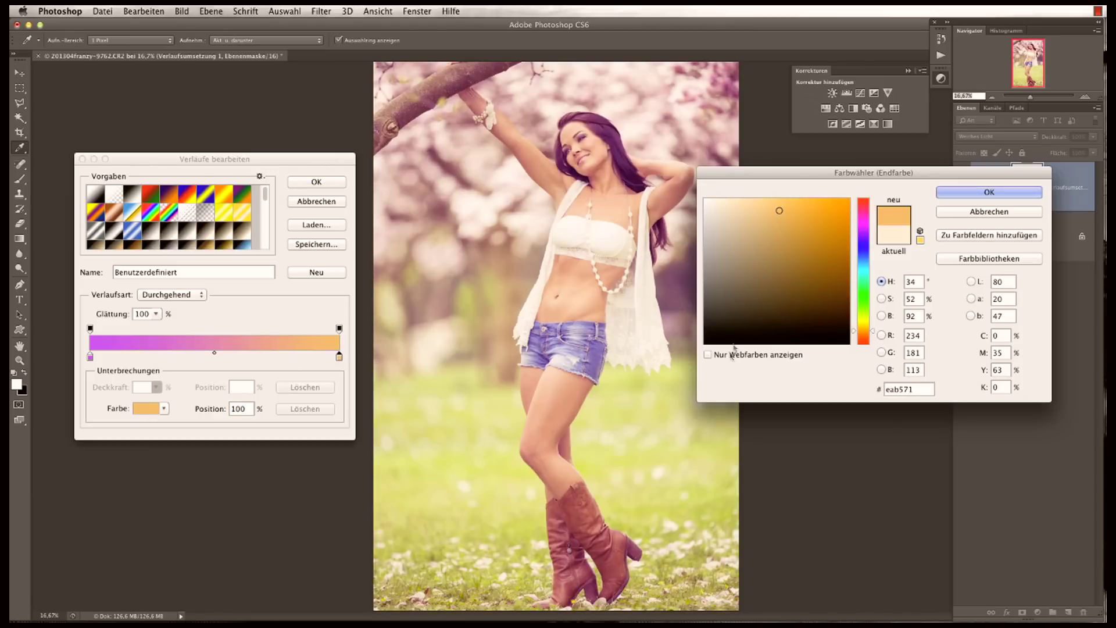
click(1007, 192)
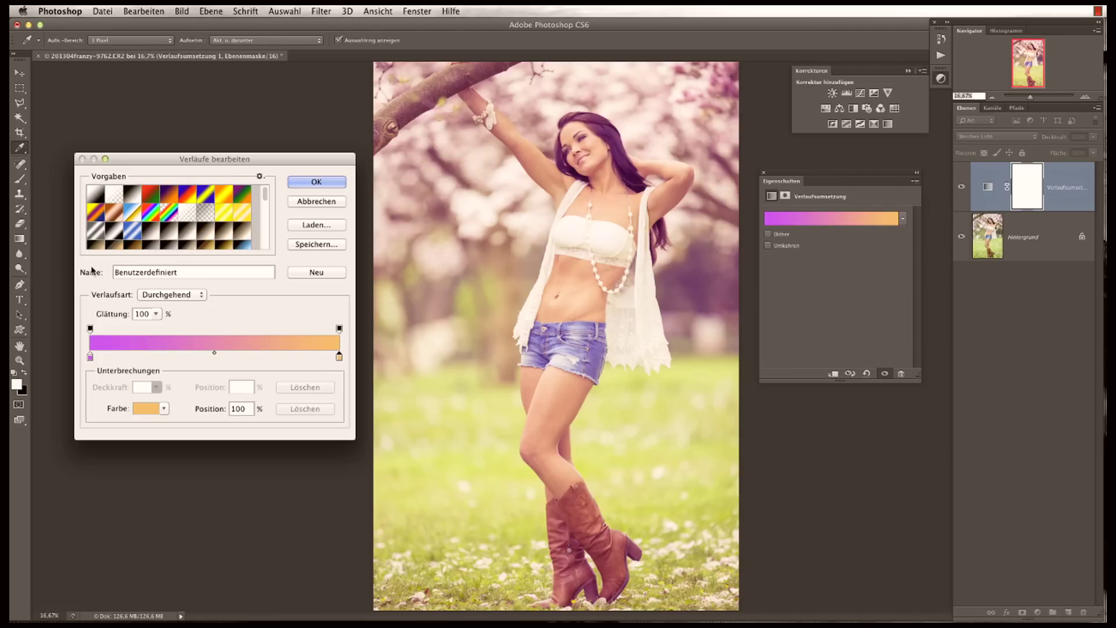
Confirm the custom violet-pink to peach gradient and close the Gradient Editor
click(316, 185)
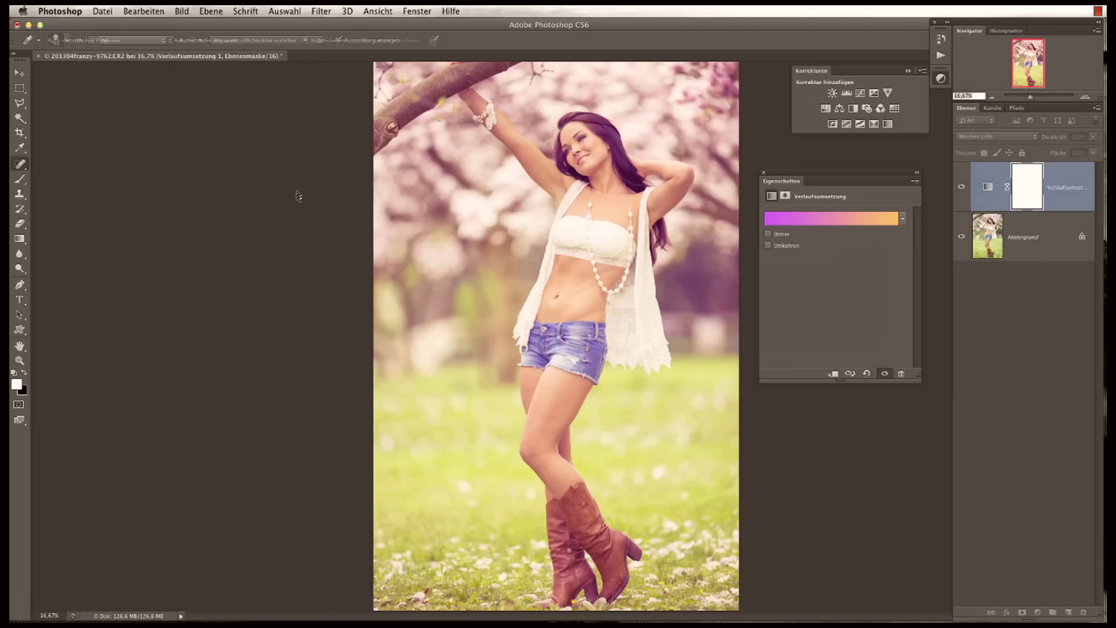